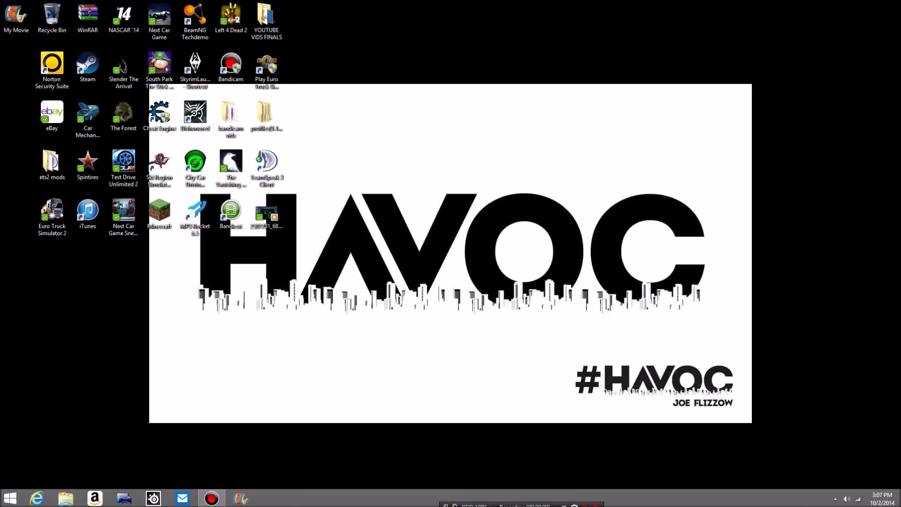
click(262, 79)
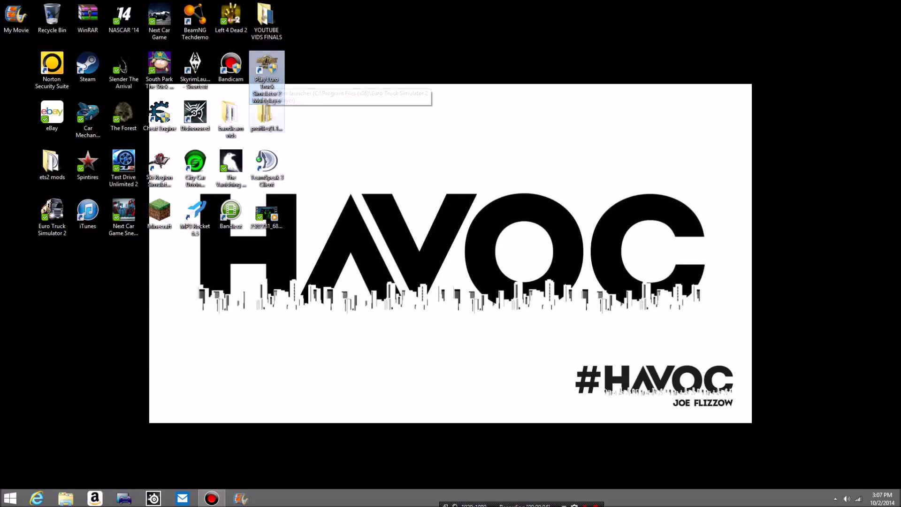
click(338, 122)
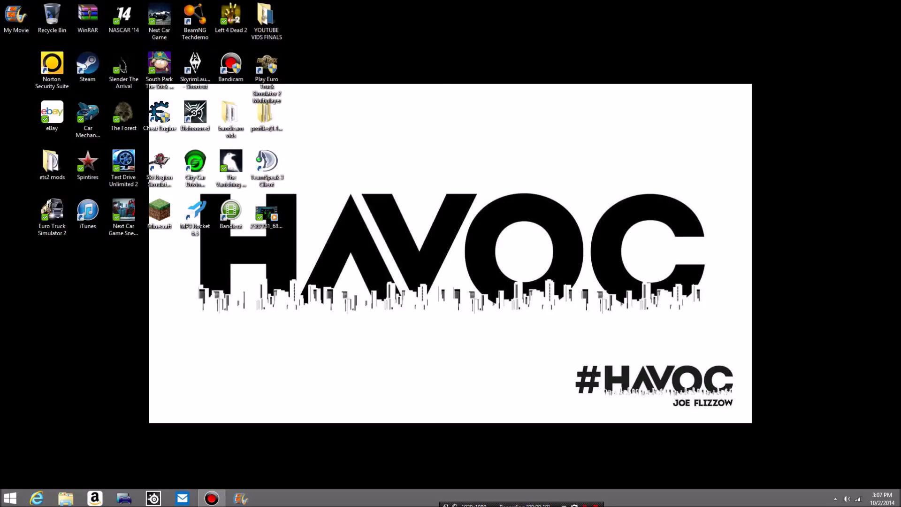
- Open Internet Explorer in a maximized window and search the web for ets2mp
click(37, 499)
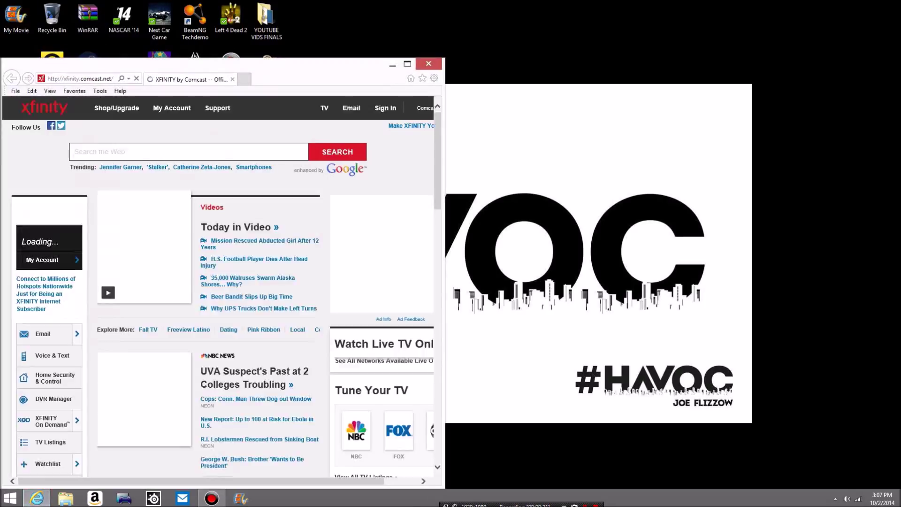
click(407, 64)
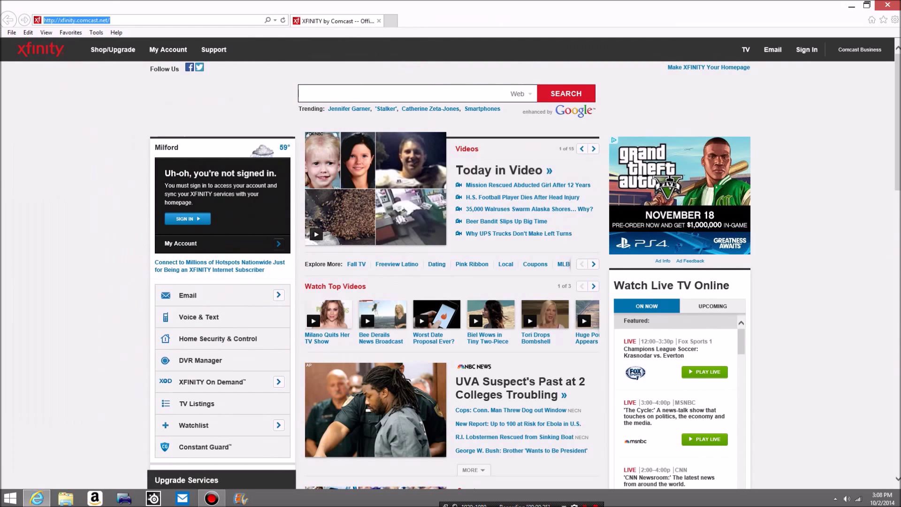
text(ets2)
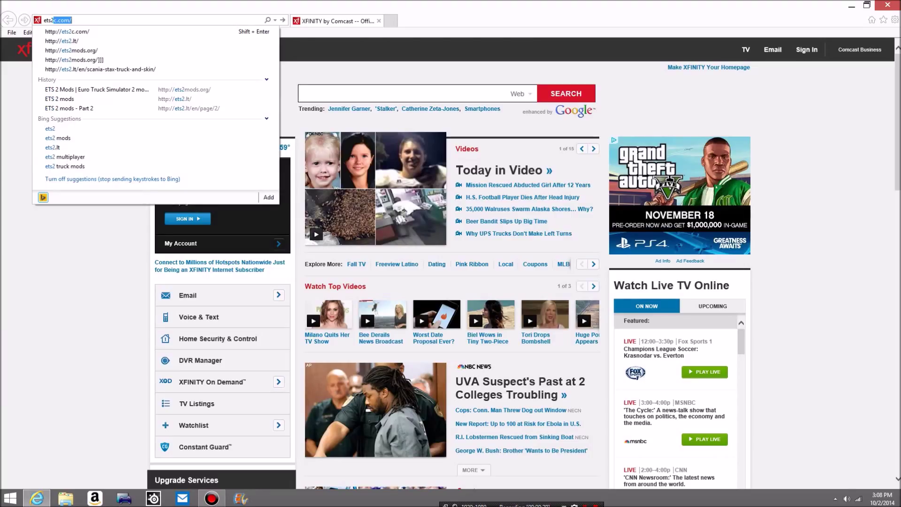
text(m)
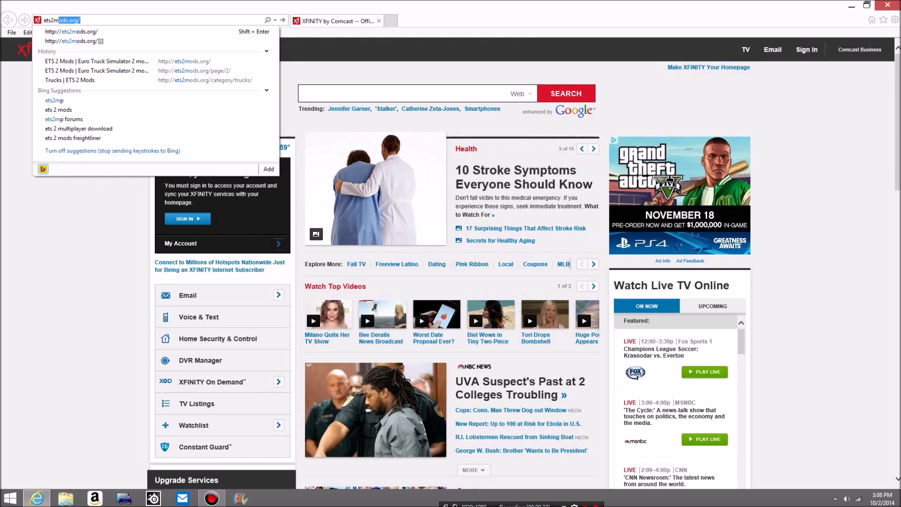
text(p)
key(Return)
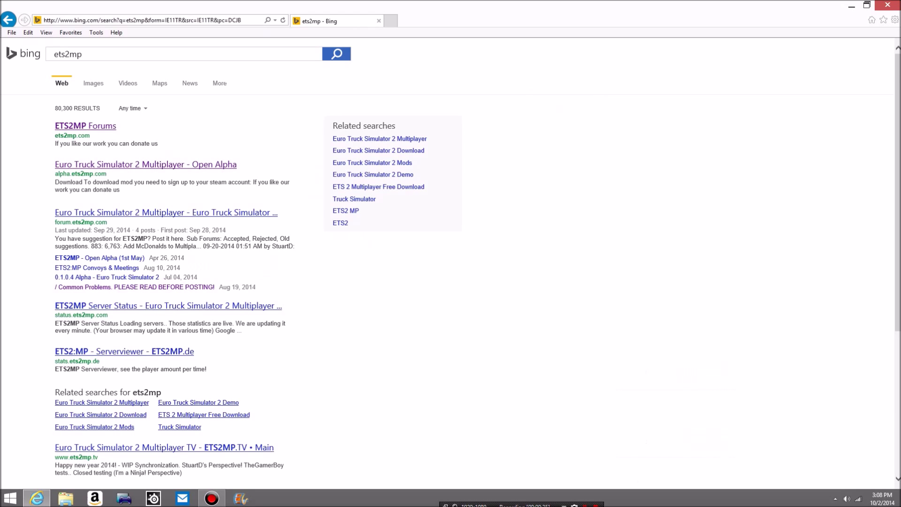
- Open the ets2mp.com search result, go to its mod download page, and sign in through Steam with the prefilled account
click(85, 126)
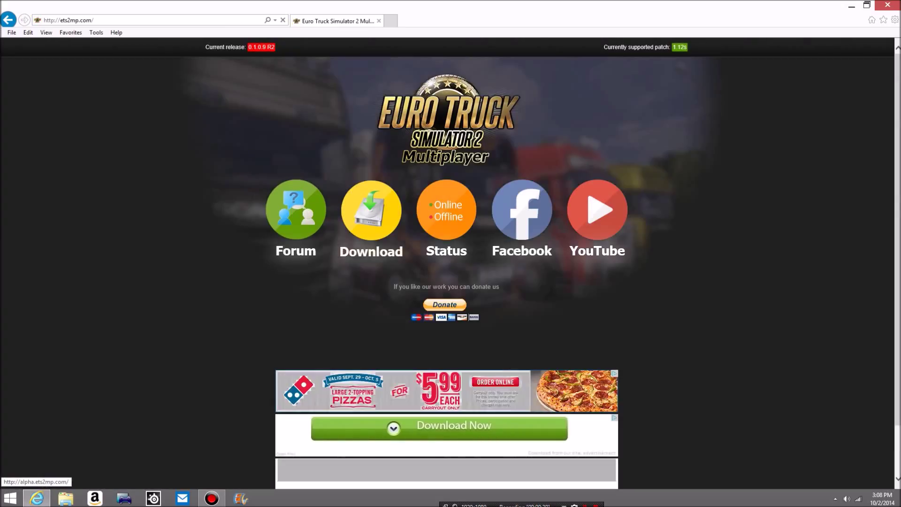
click(370, 216)
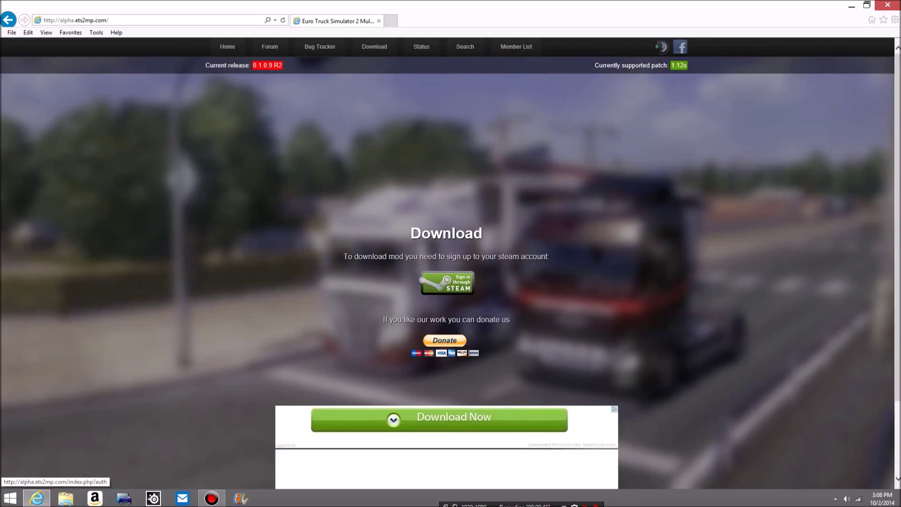
click(447, 283)
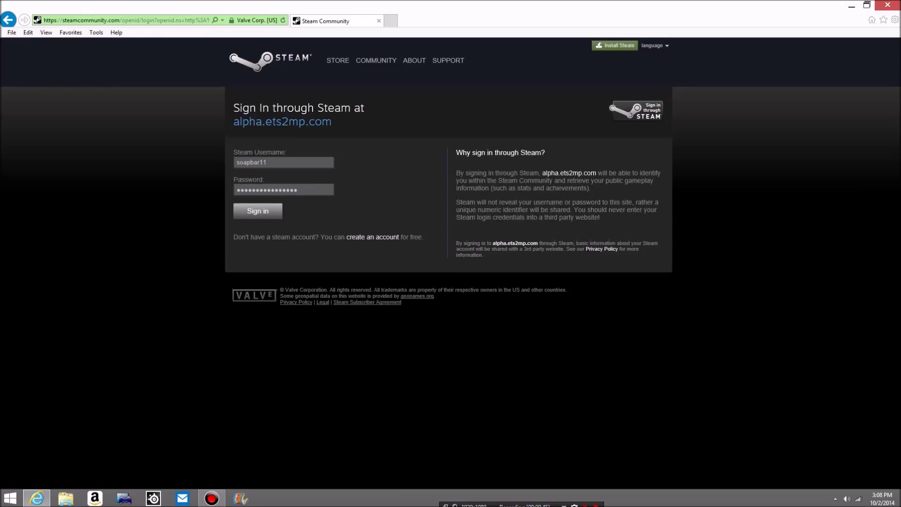
click(258, 212)
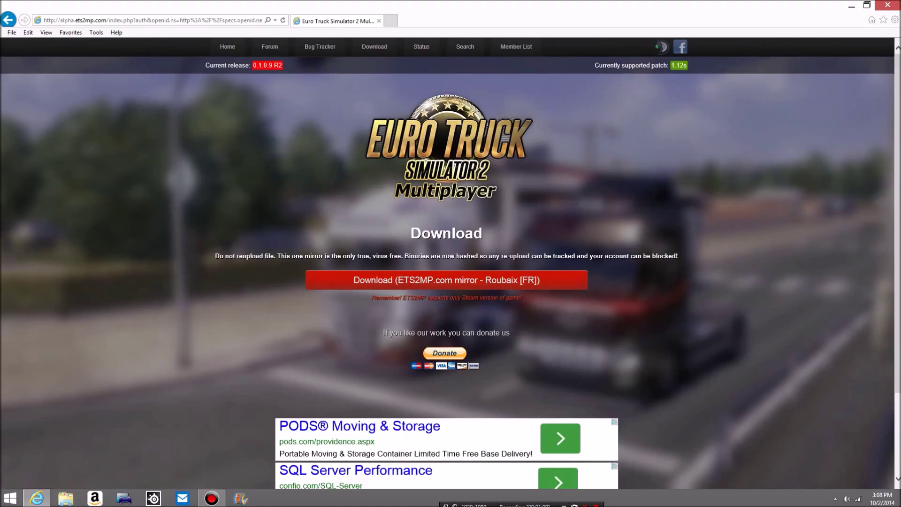
- Request the mod archive from the ETS2MP.com Roubaix mirror and dismiss the download offer
click(446, 280)
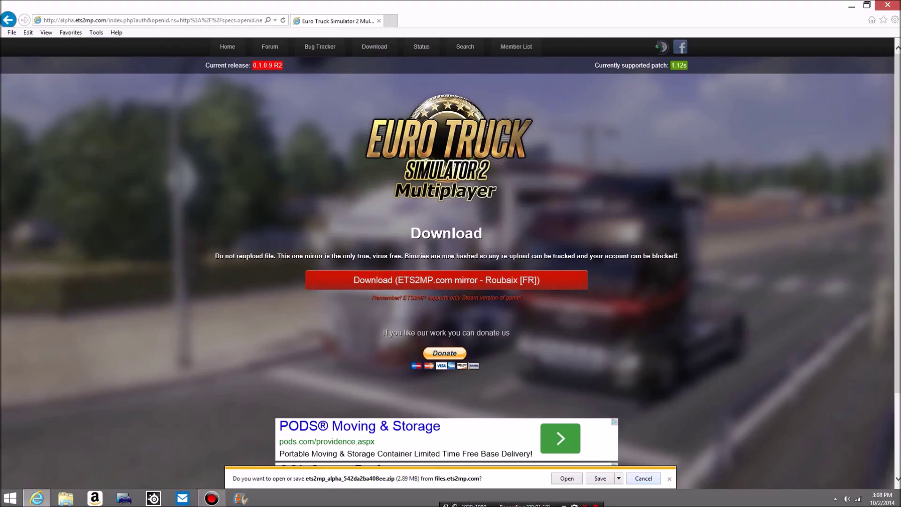
click(669, 478)
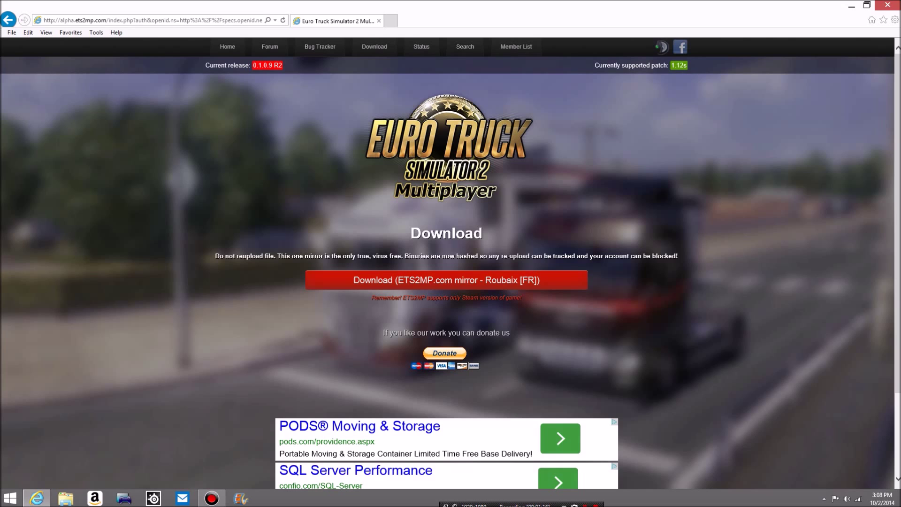
- Move the Install ETS2MP application out of the ets2 mods folder onto the desktop, beside the YOUTUBE VIDS FINALS folder
click(851, 6)
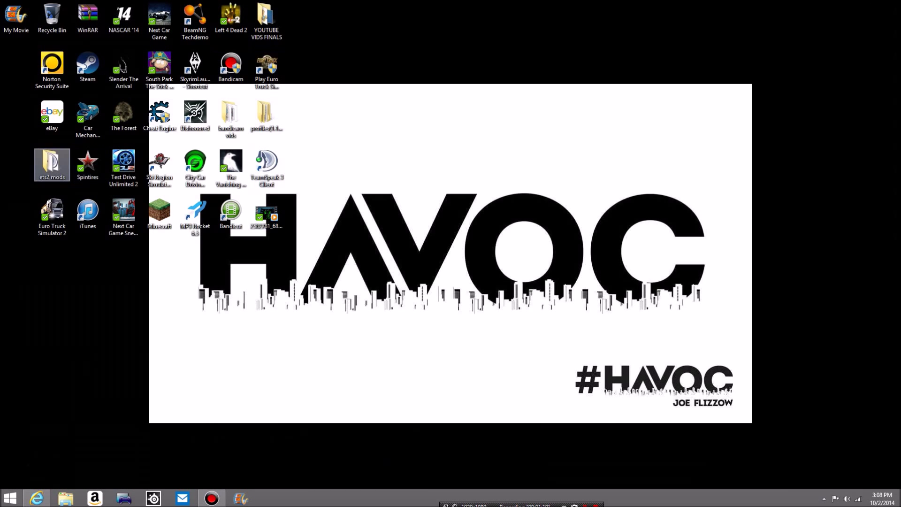
double_click(52, 164)
scroll(483, 248, down, 1)
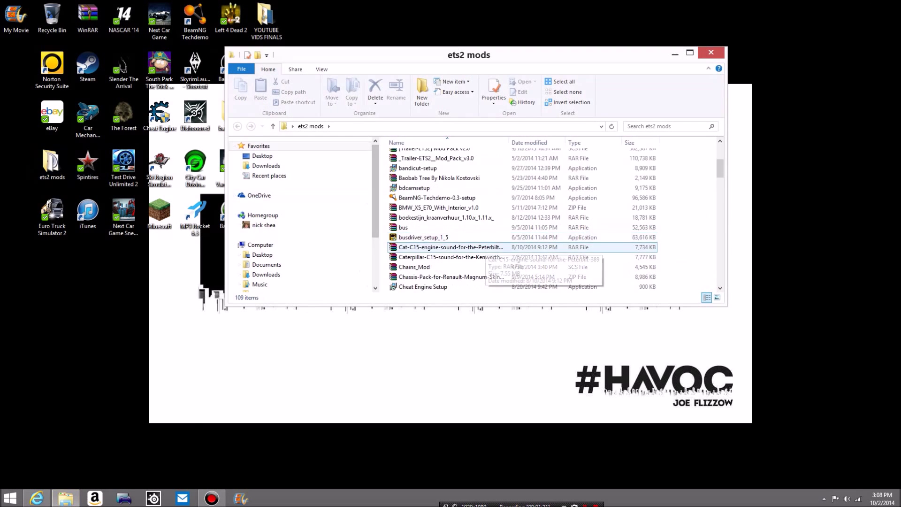
scroll(484, 248, down, 6)
scroll(450, 258, up, 2)
scroll(427, 206, up, 3)
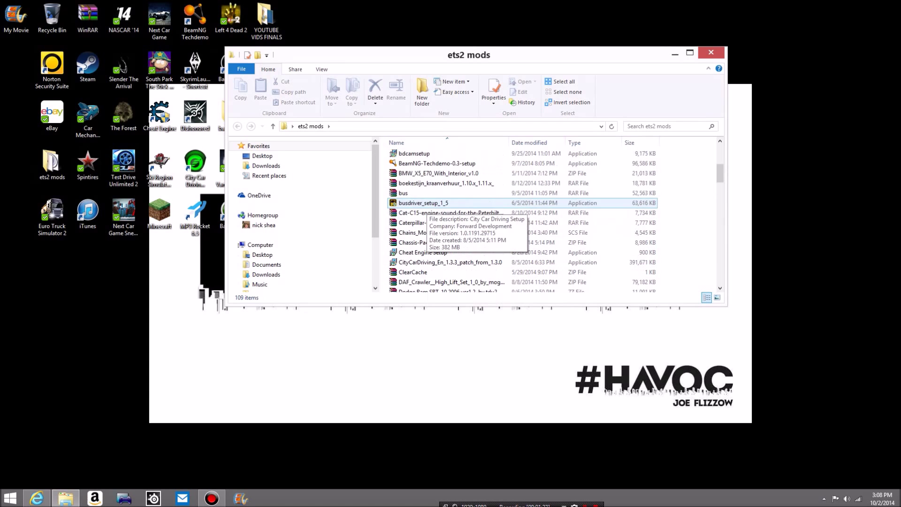
scroll(425, 206, down, 2)
scroll(422, 197, up, 7)
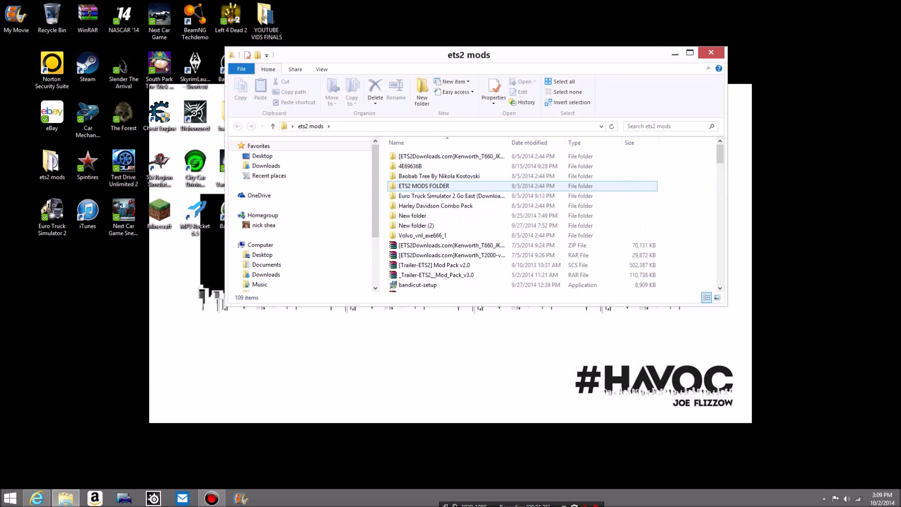
scroll(442, 206, down, 19)
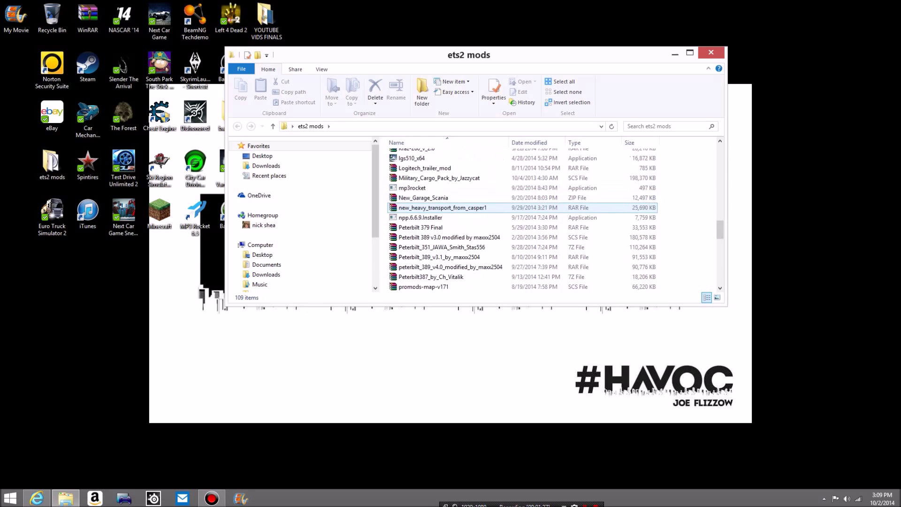
scroll(441, 207, down, 11)
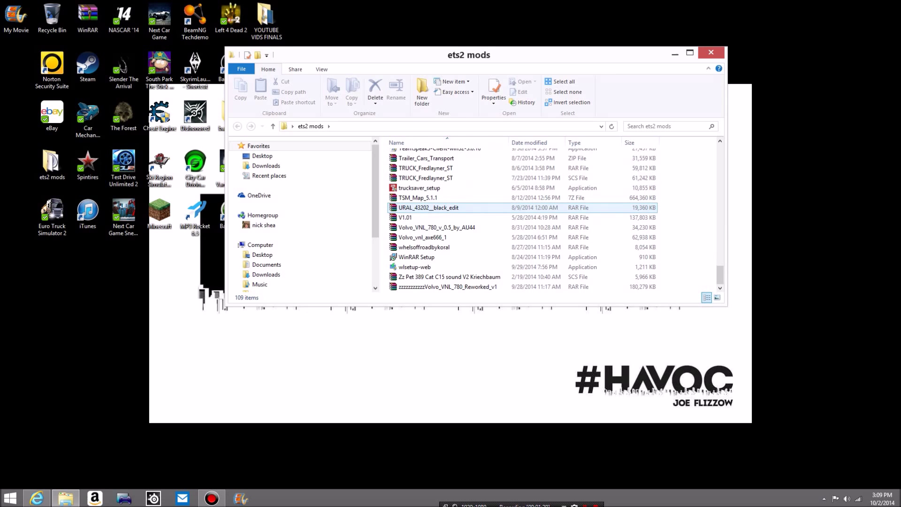
scroll(282, 245, up, 7)
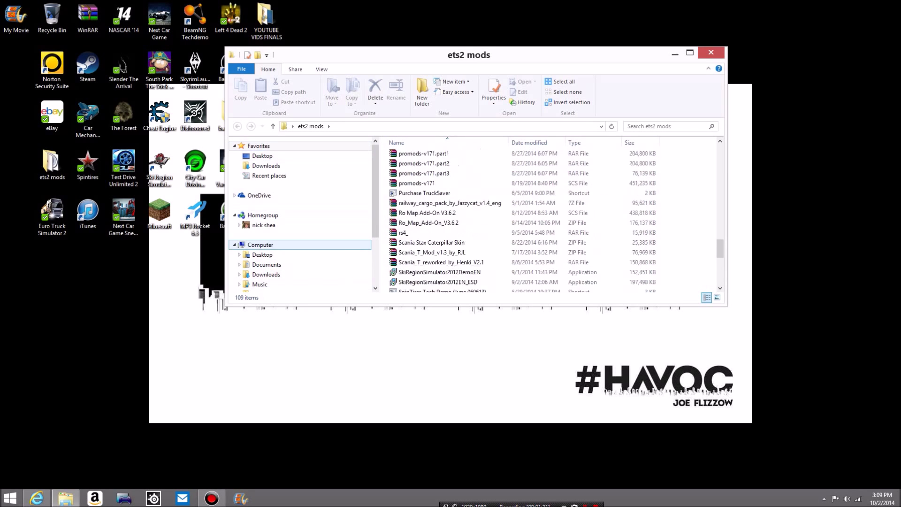
scroll(441, 206, up, 13)
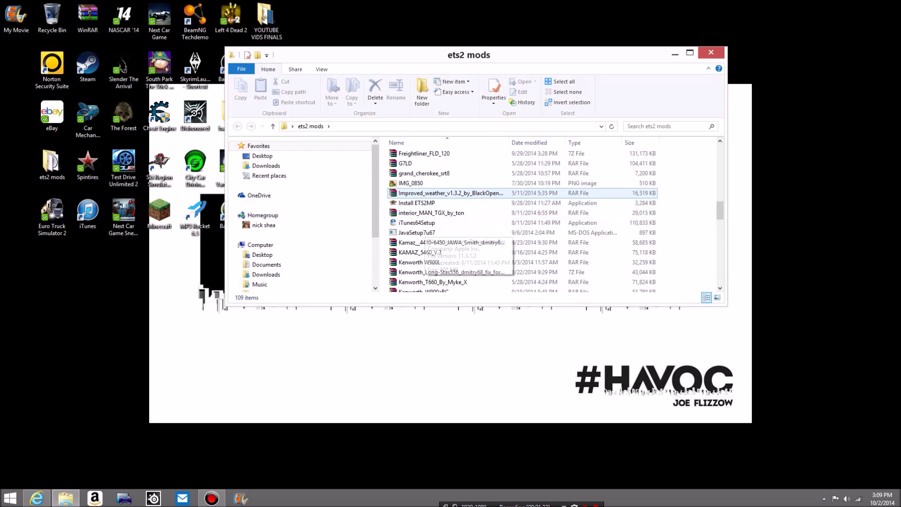
scroll(446, 193, up, 6)
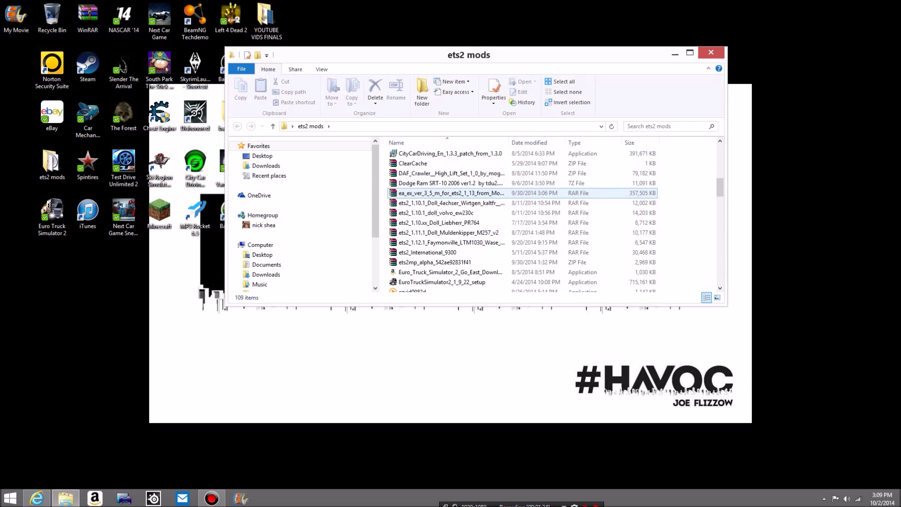
scroll(446, 192, up, 8)
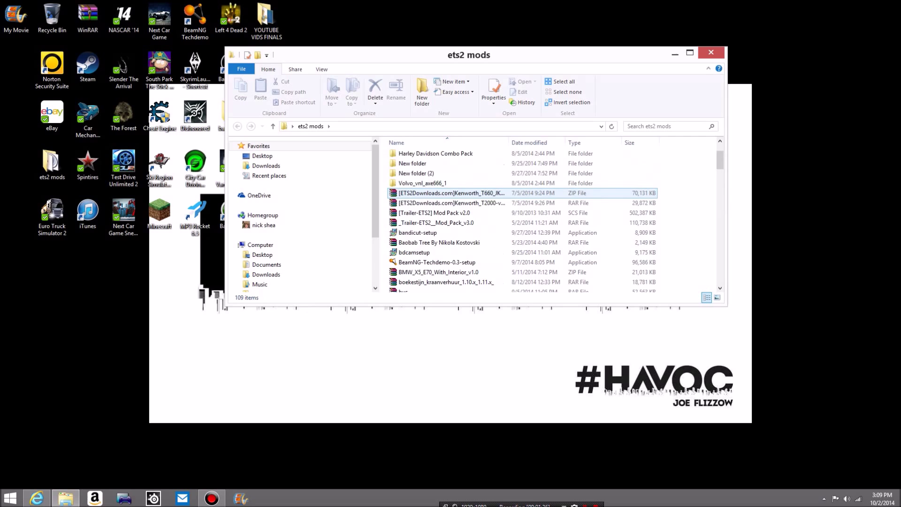
scroll(445, 194, down, 16)
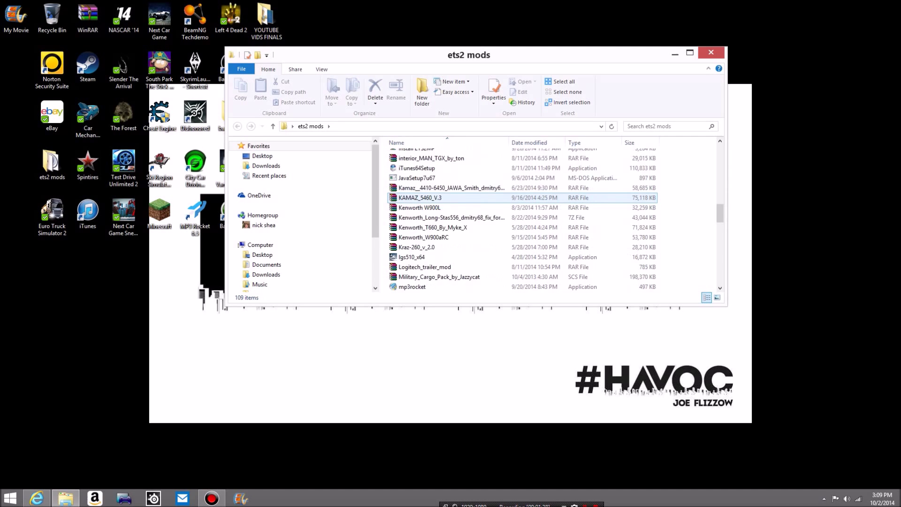
scroll(446, 207, down, 4)
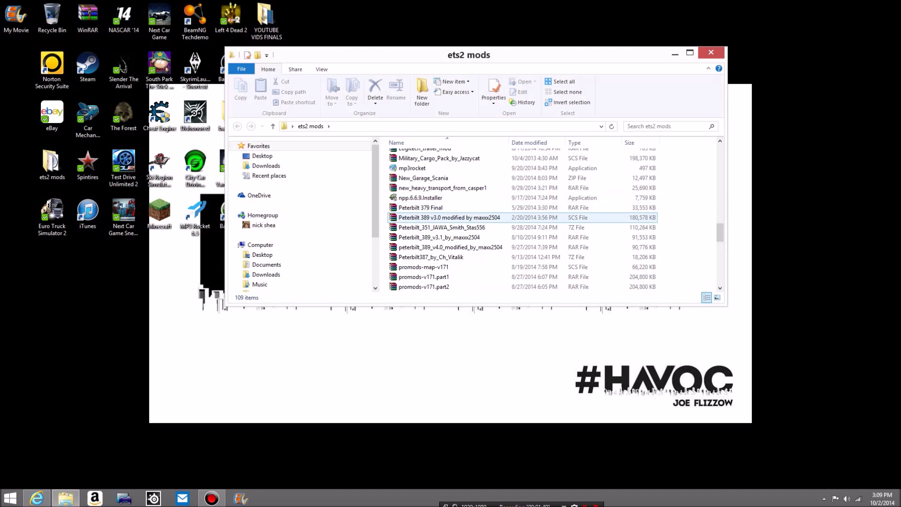
scroll(446, 215, up, 7)
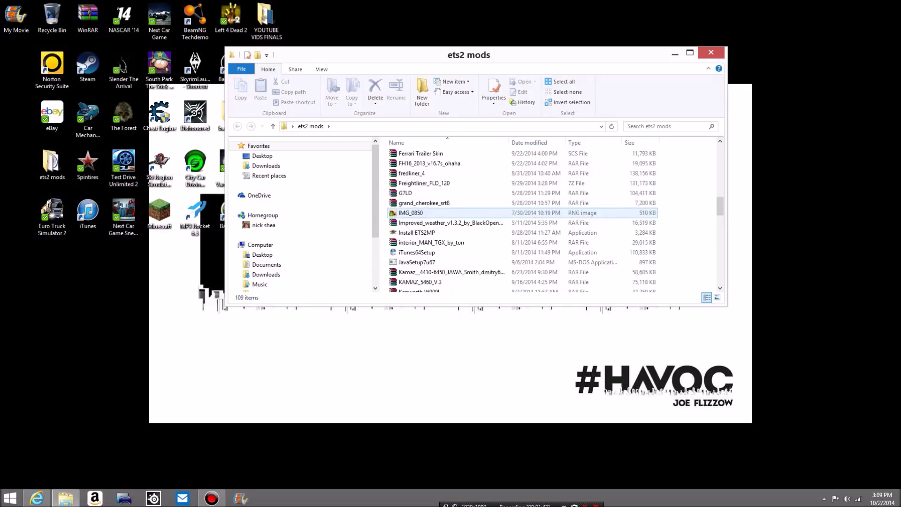
drag(445, 232, 160, 313)
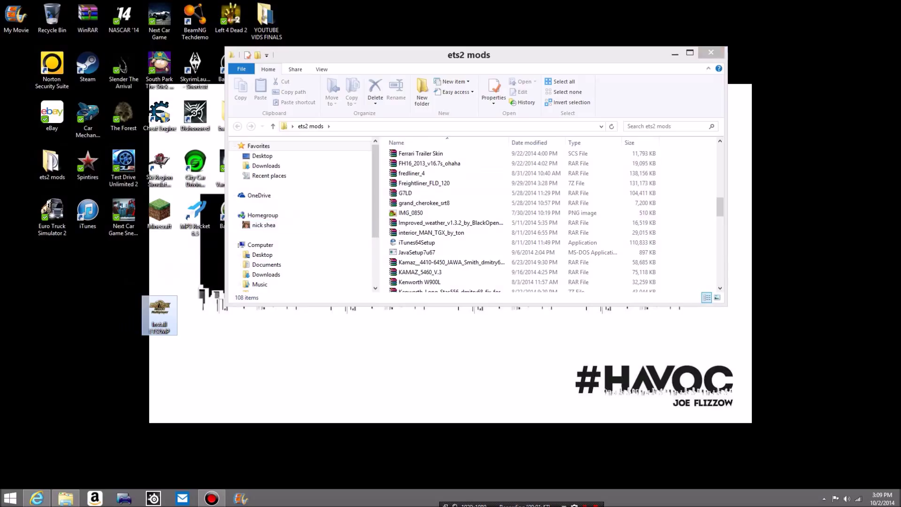
click(711, 52)
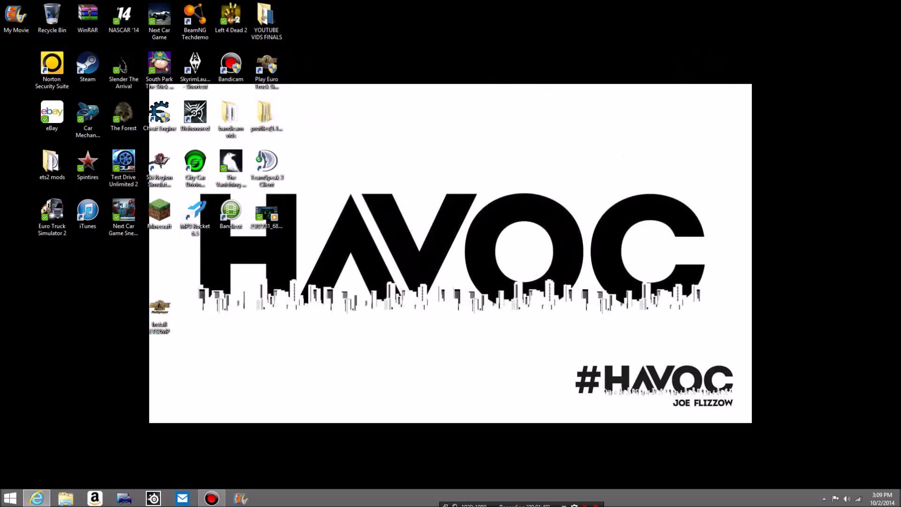
drag(160, 311, 307, 21)
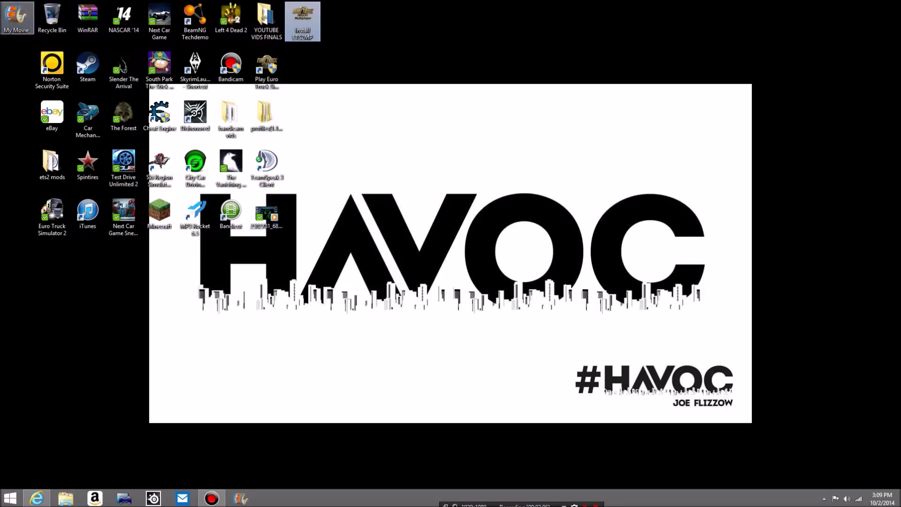
- View the Norton Security Suite overview and close it
double_click(51, 65)
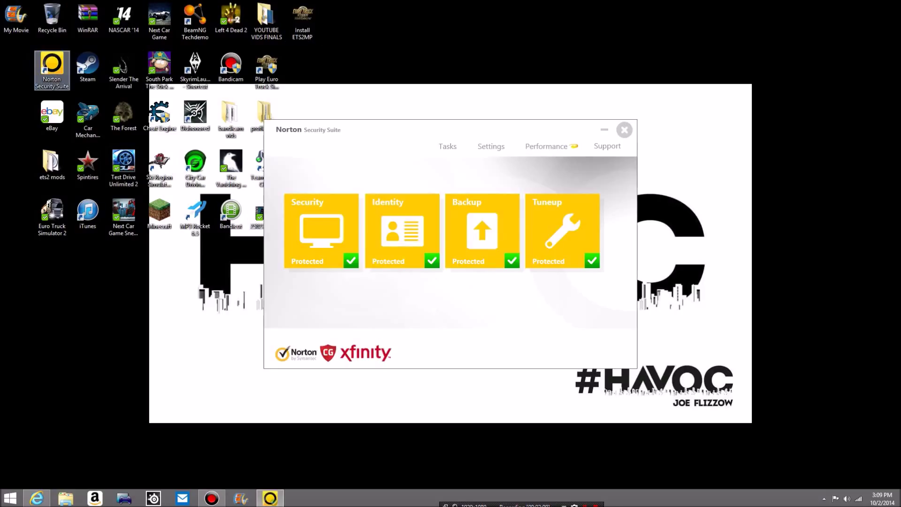
click(624, 130)
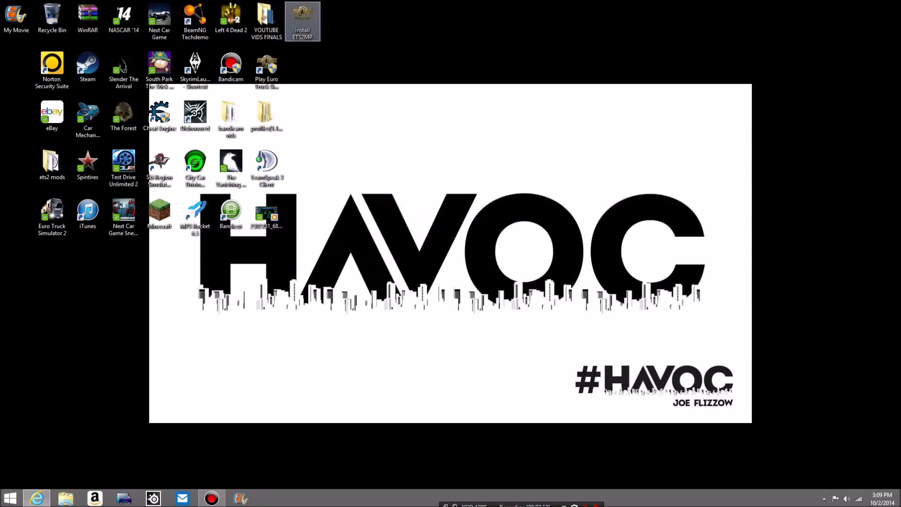
- Run Install ETS2MP with English as the setup language, accept the license agreement, and advance to the destination folder selection
click(303, 22)
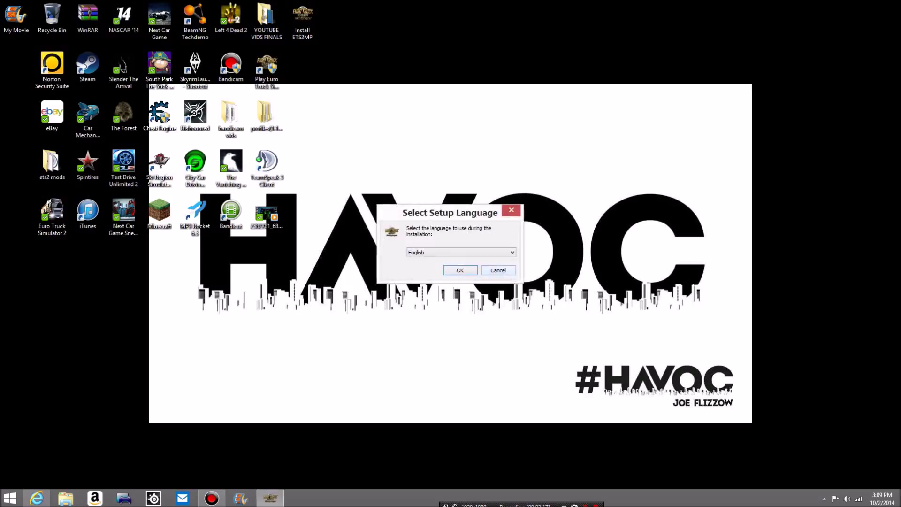
key(Return)
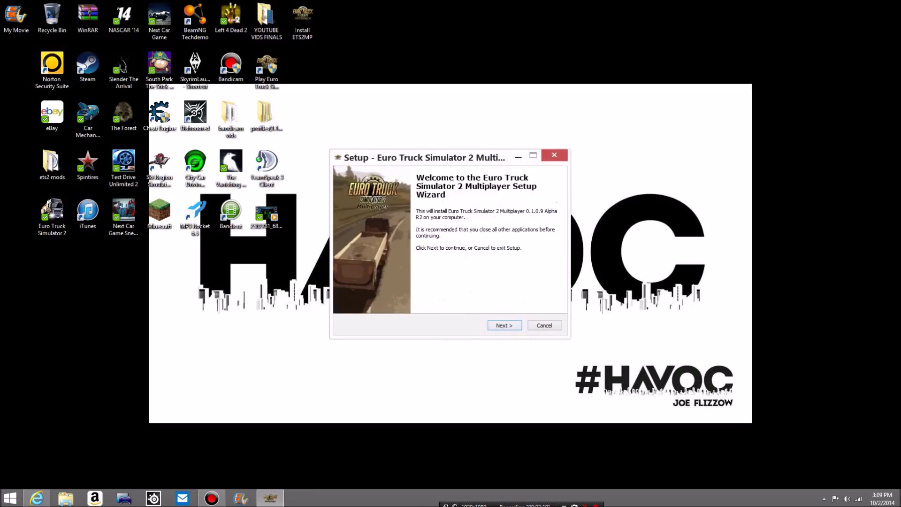
key(Return)
click(355, 296)
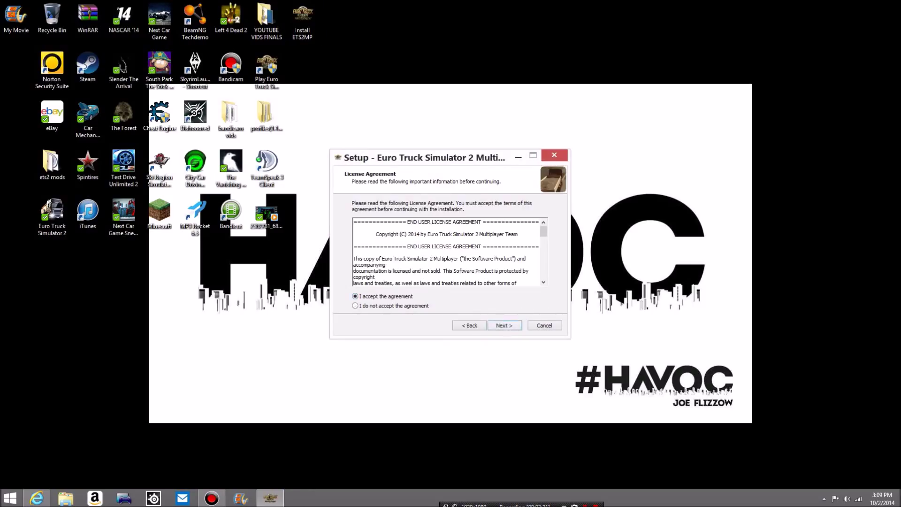
key(Return)
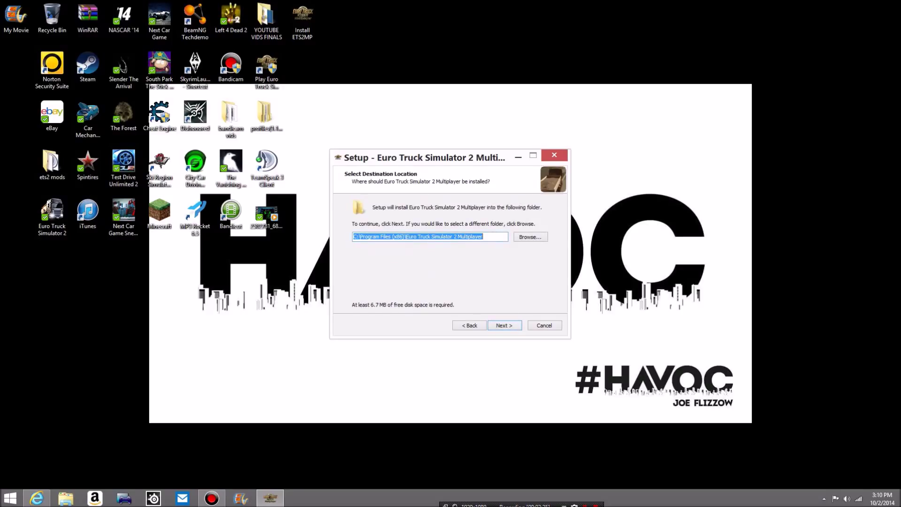
- Accept the default destination, game directory and Start Menu folder, keep both additional tasks enabled, and advance to the Ready to Install summary
key(Return)
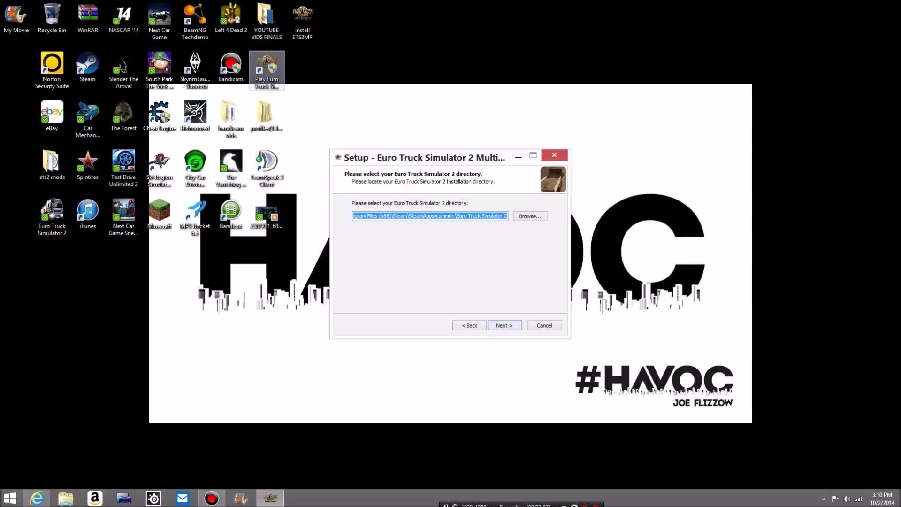
click(267, 68)
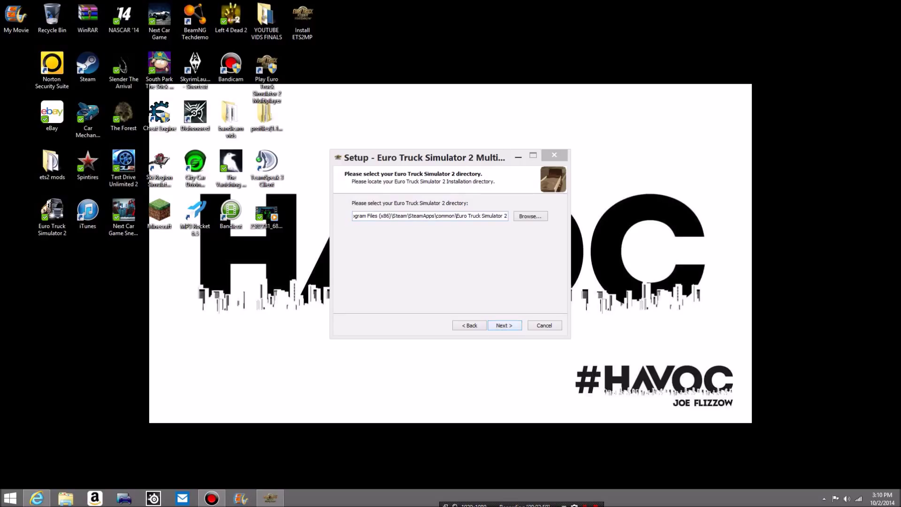
key(Return)
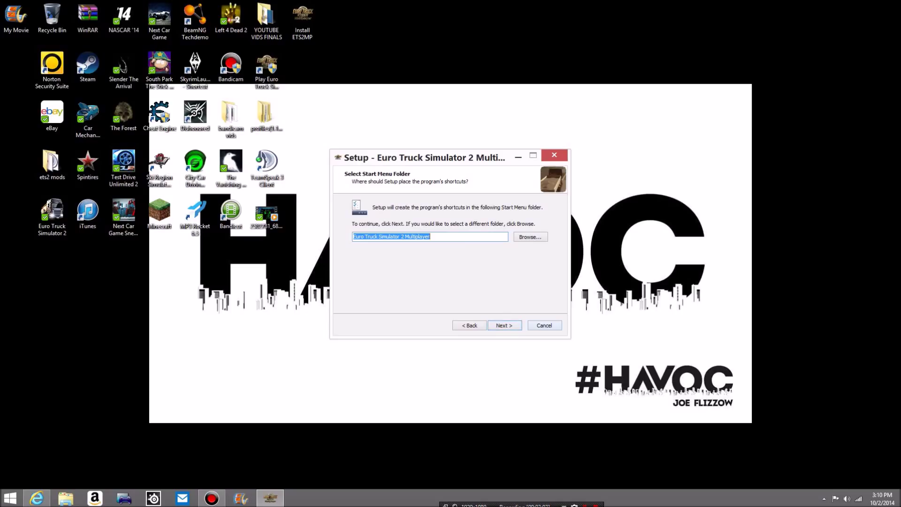
key(Return)
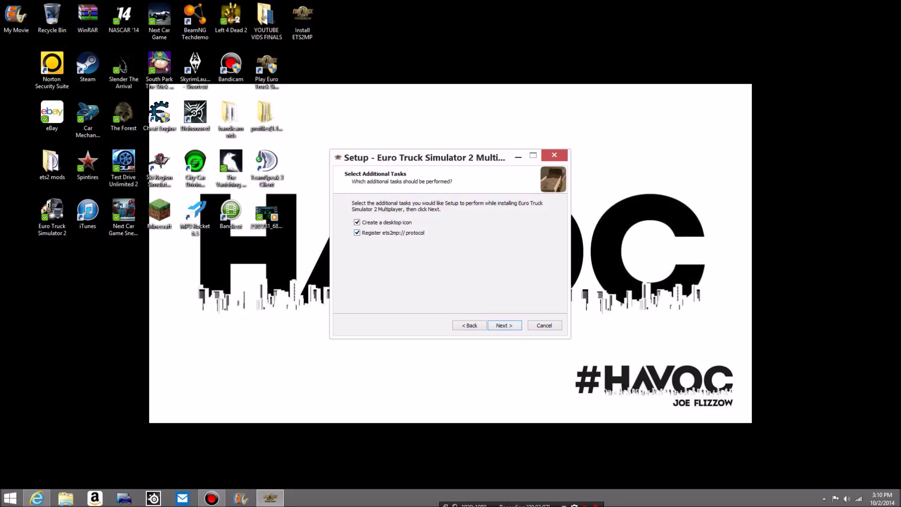
key(Return)
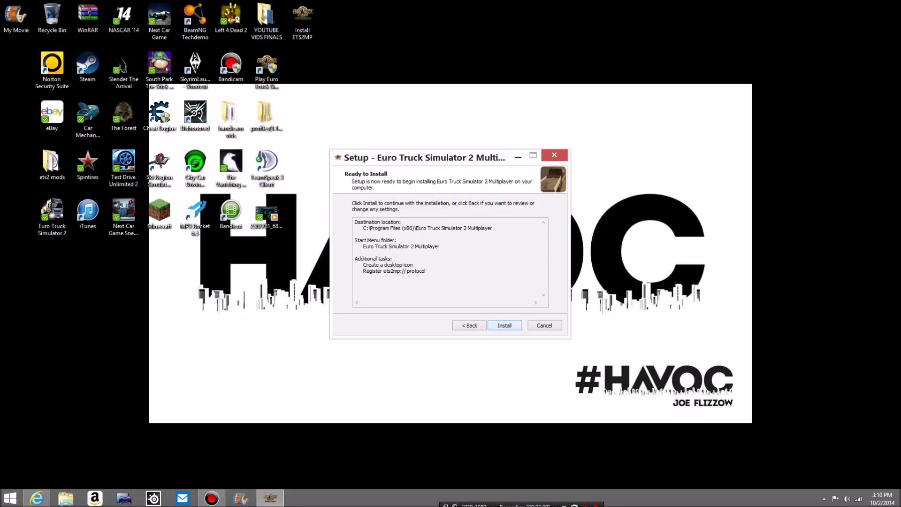
- Exit the setup without installing and move the Install ETS2MP application from the desktop into the ets2 mods folder
key(Escape)
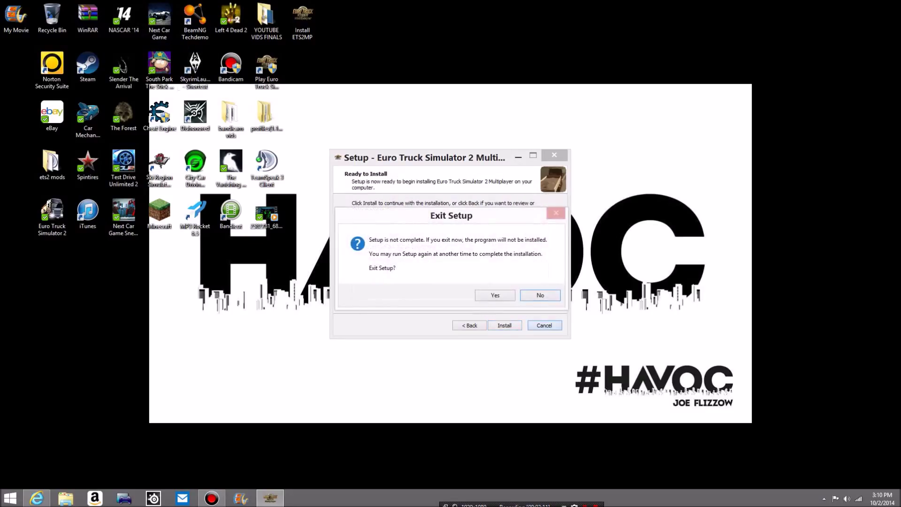
key(Left)
key(Return)
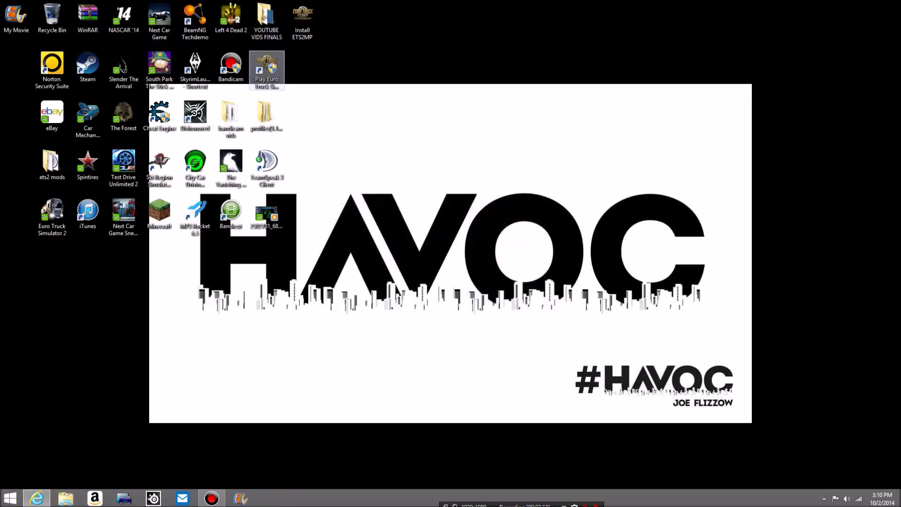
drag(303, 18, 52, 164)
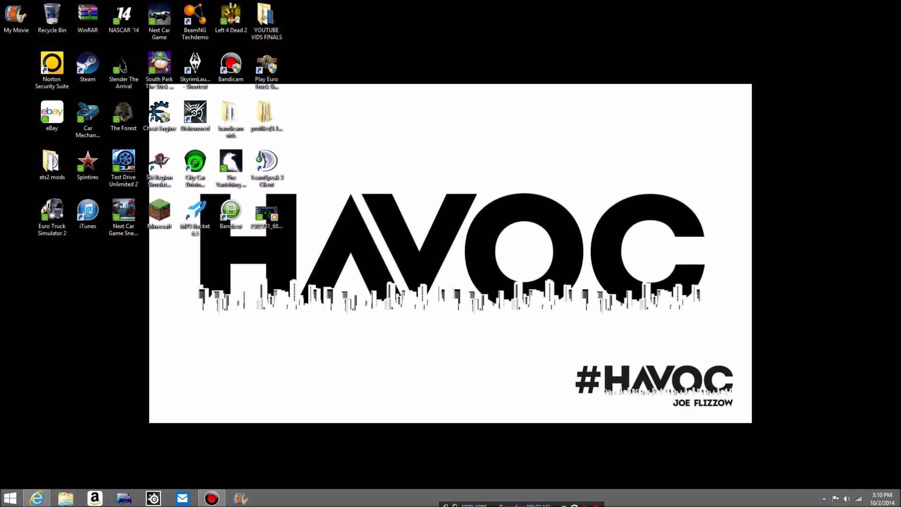
- Open Steam, dismiss the update news, and show the beta options in the properties of Euro Truck Simulator 2 [temporary_1_12_01]
click(88, 66)
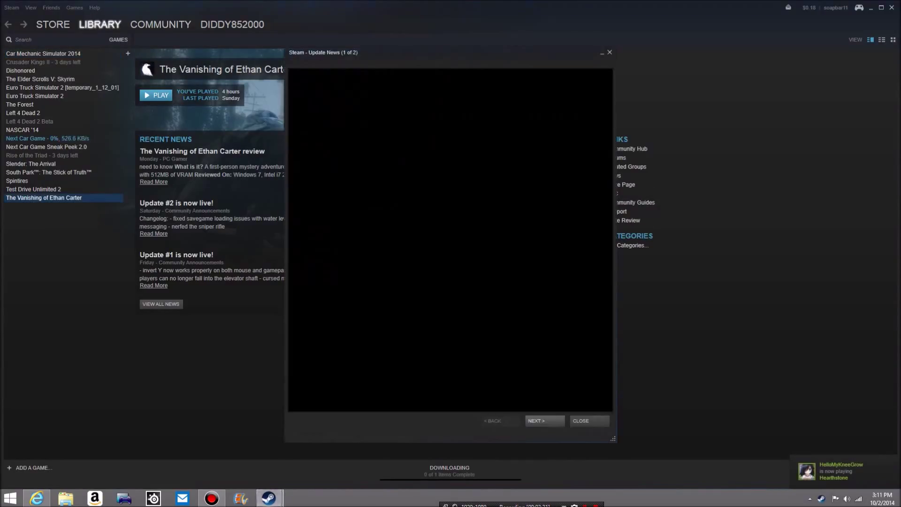
key(Escape)
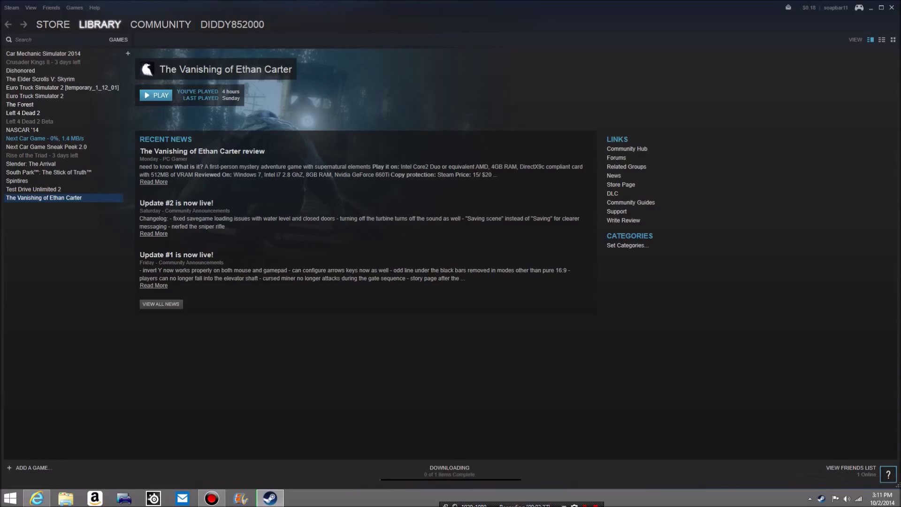
right_click(37, 88)
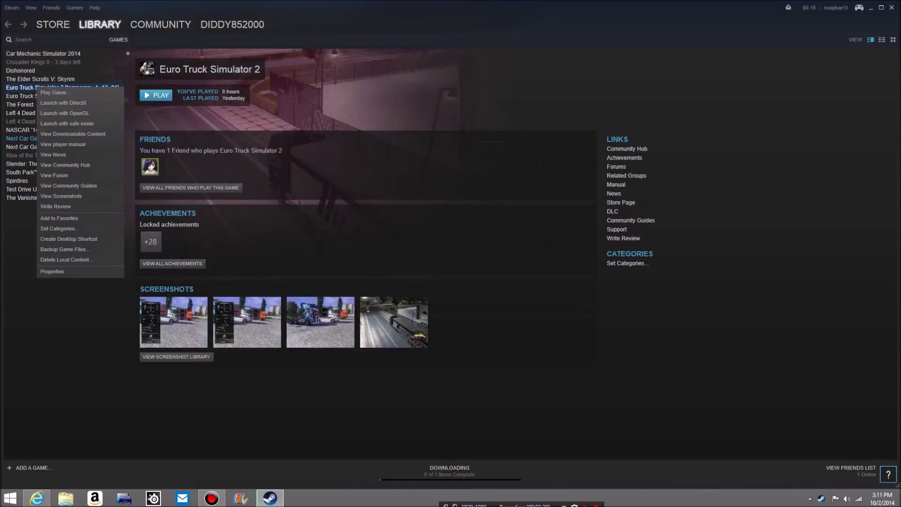
click(52, 272)
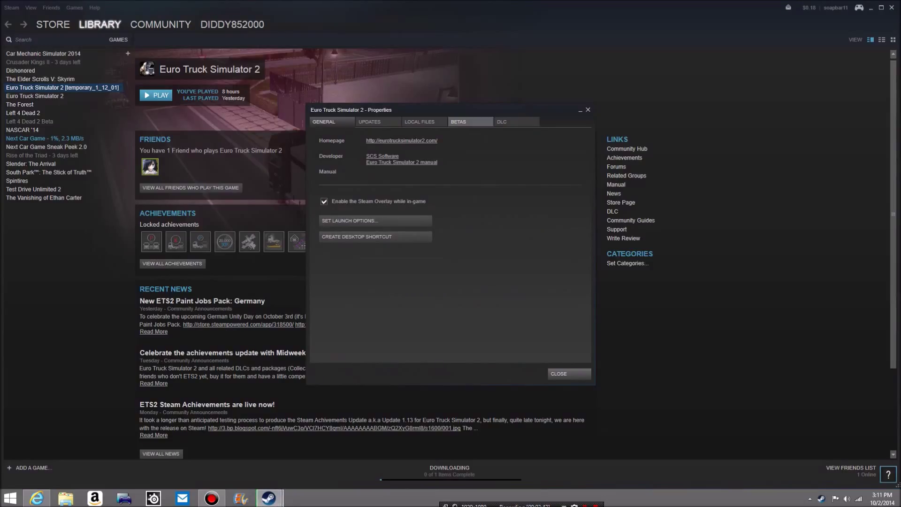
click(458, 122)
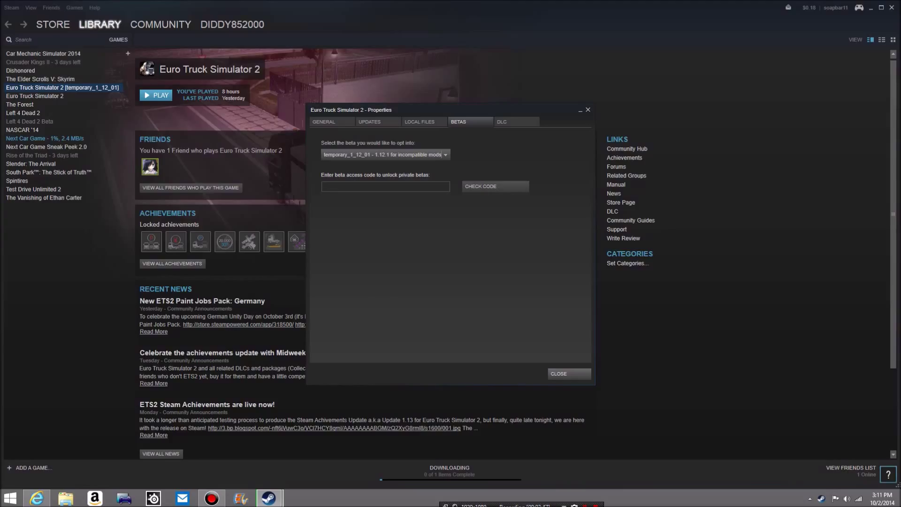
- Choose the beta temporary_1_12_01 - 1.12.1 for incompatible mods for Euro Truck Simulator 2 and close its properties
click(445, 155)
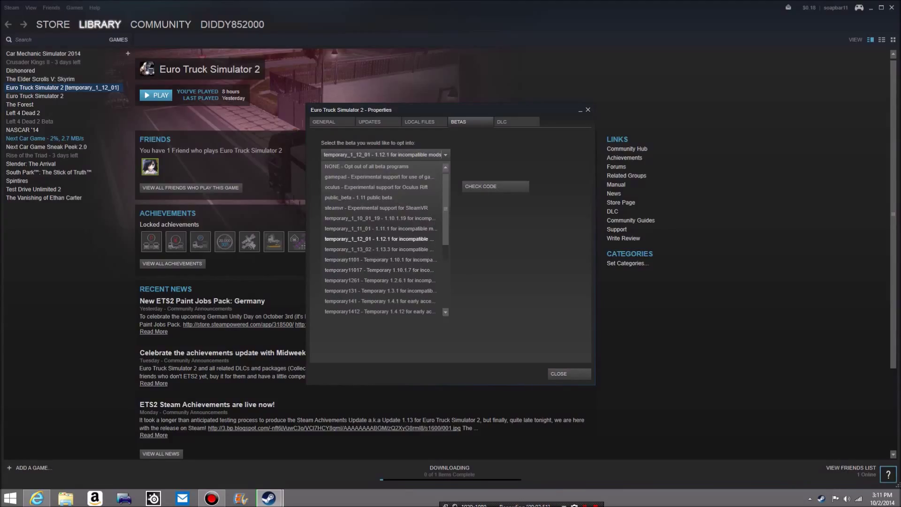
scroll(380, 270, down, 4)
scroll(380, 276, up, 3)
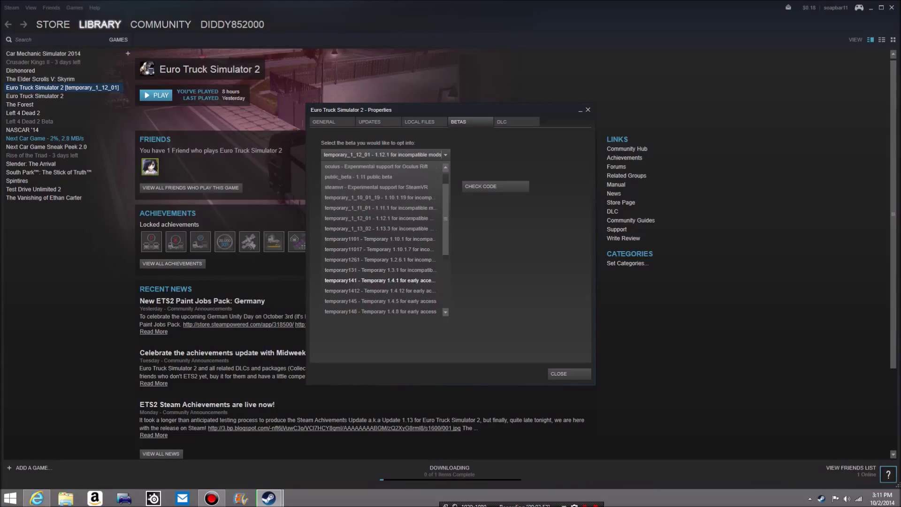
scroll(380, 250, up, 1)
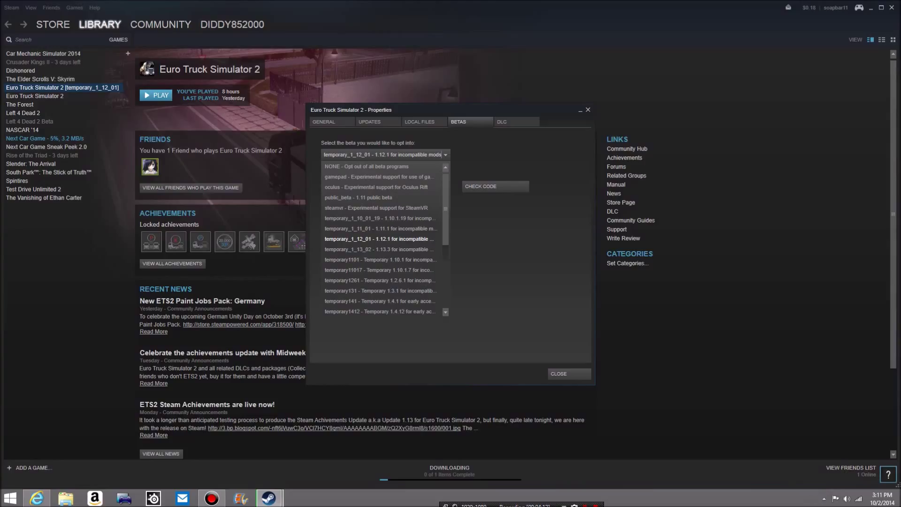
click(379, 239)
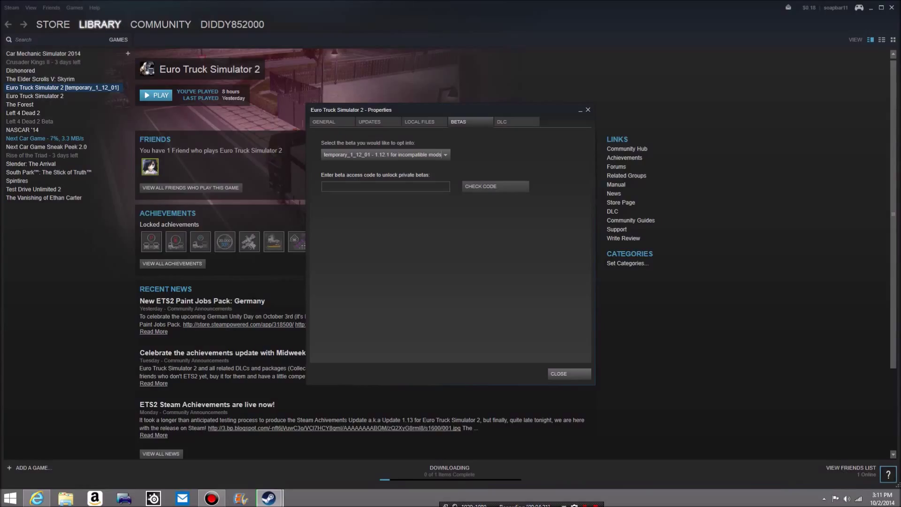
click(569, 374)
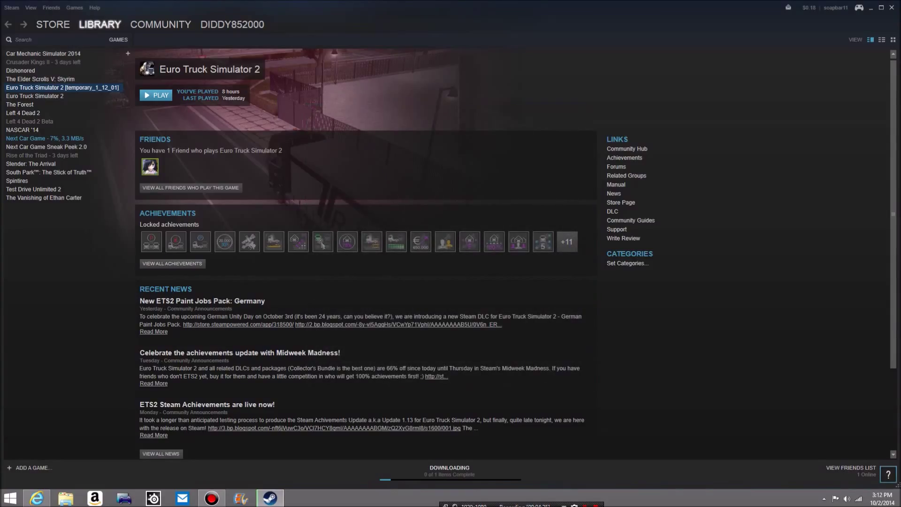
- View the Steam downloads page, return to the game library, and minimize Steam
click(449, 468)
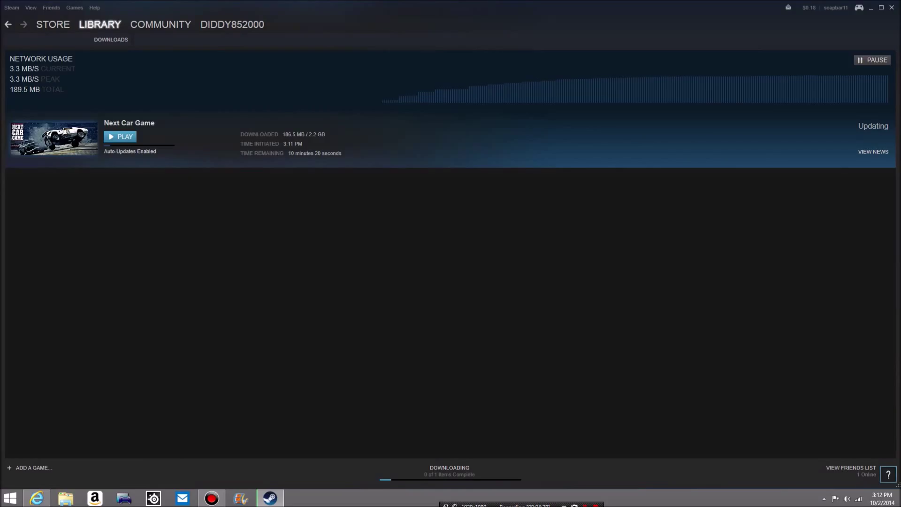
click(8, 25)
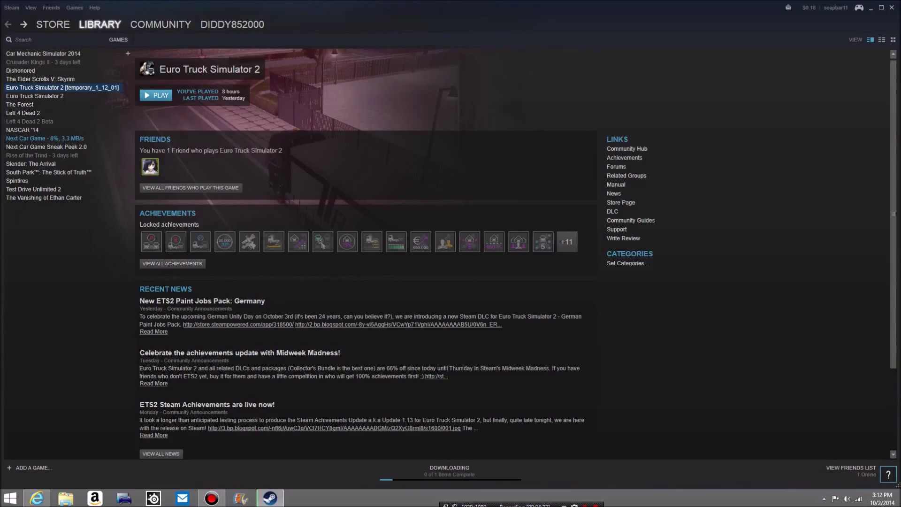
click(871, 8)
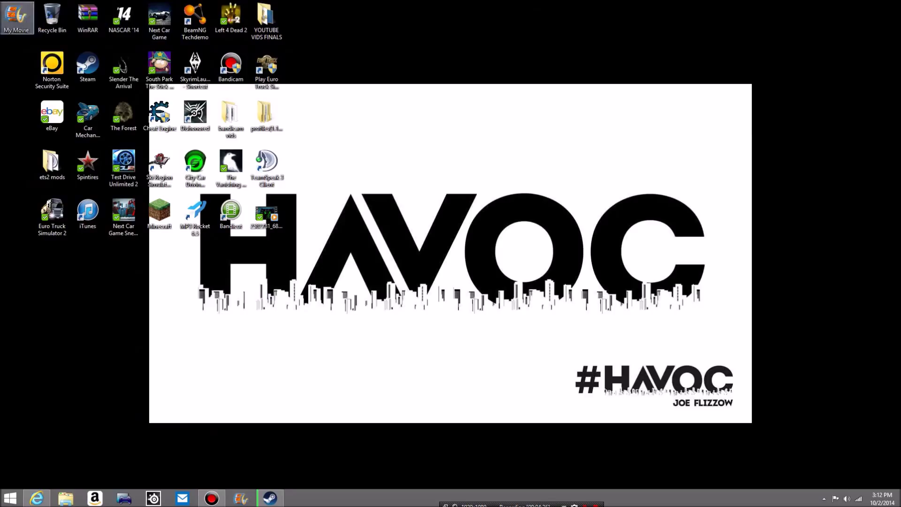
- Run the Play Euro Truck Simulator 2 Multiplayer desktop shortcut to view the ETS2MP launcher, and close the launcher
click(267, 69)
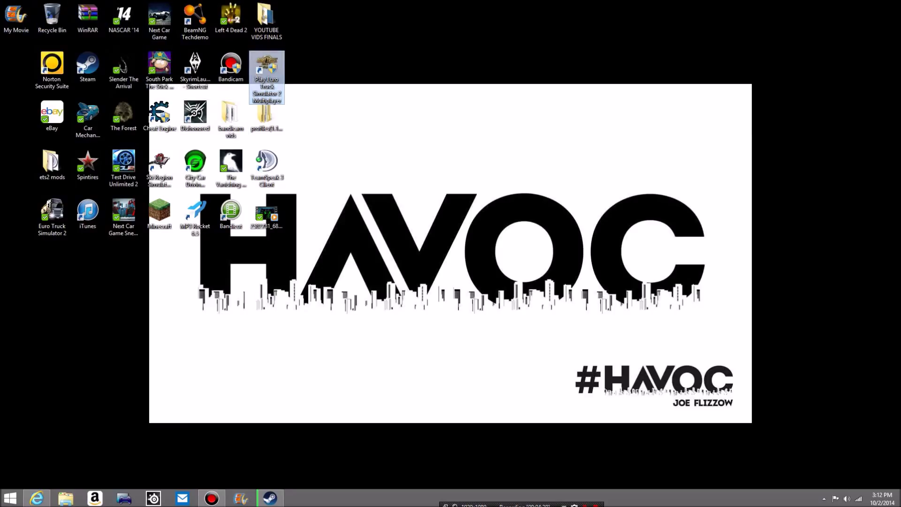
click(336, 94)
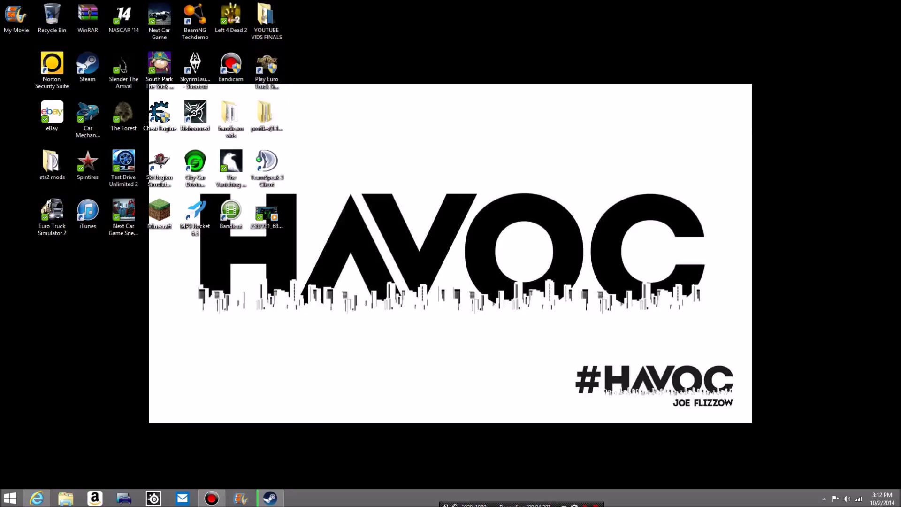
click(267, 69)
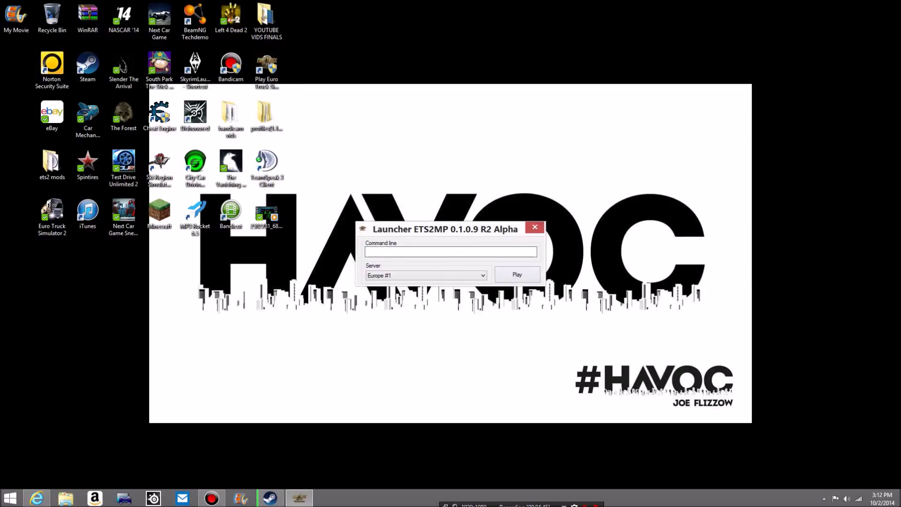
click(535, 228)
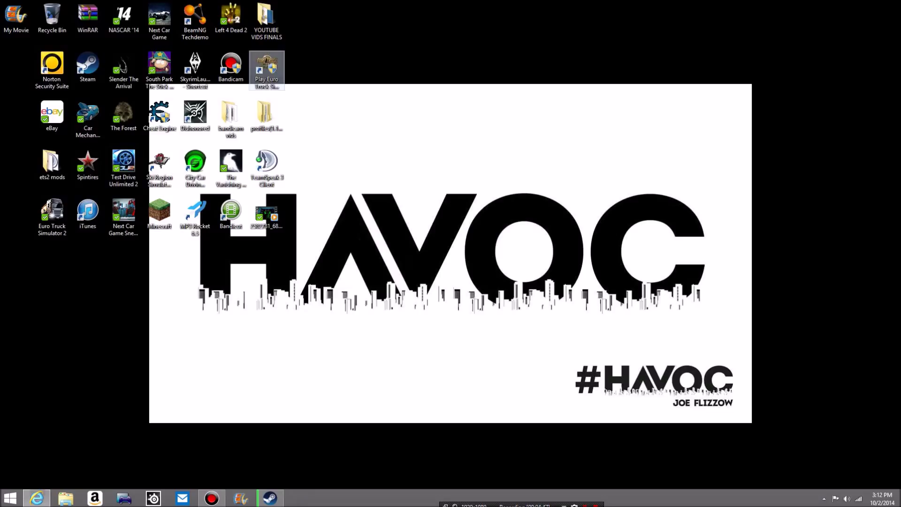
- Toggle Run this program as an administrator in the Play Euro Truck Simulator 2 Multiplayer shortcut's compatibility settings, apply it, and close the properties
right_click(268, 68)
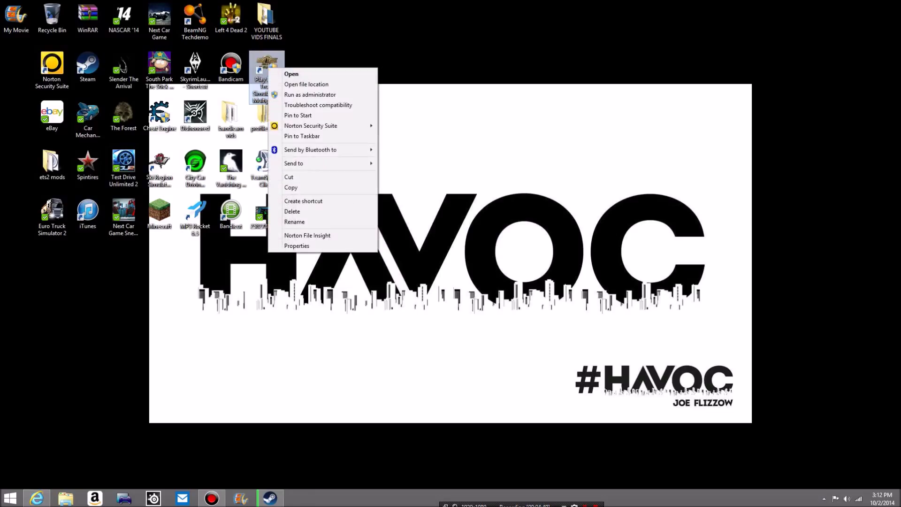
click(296, 245)
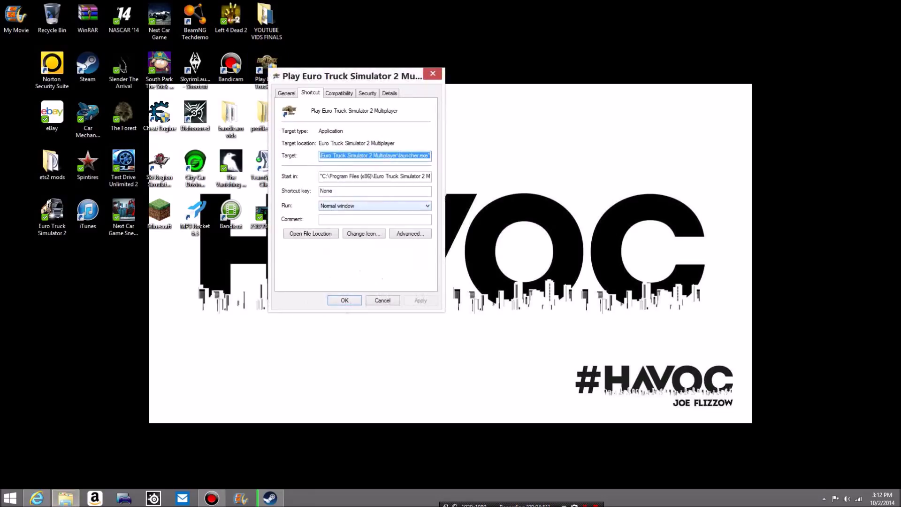
click(338, 93)
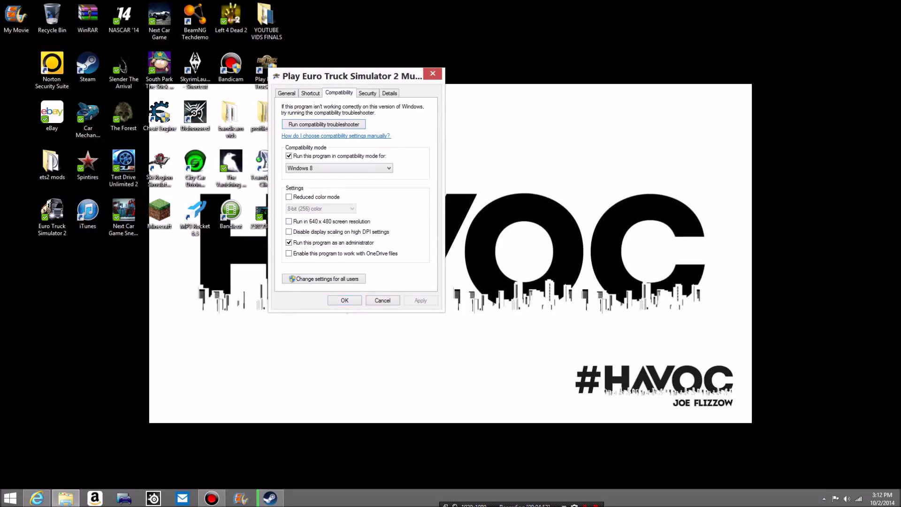
click(289, 243)
key(alt+a)
key(Return)
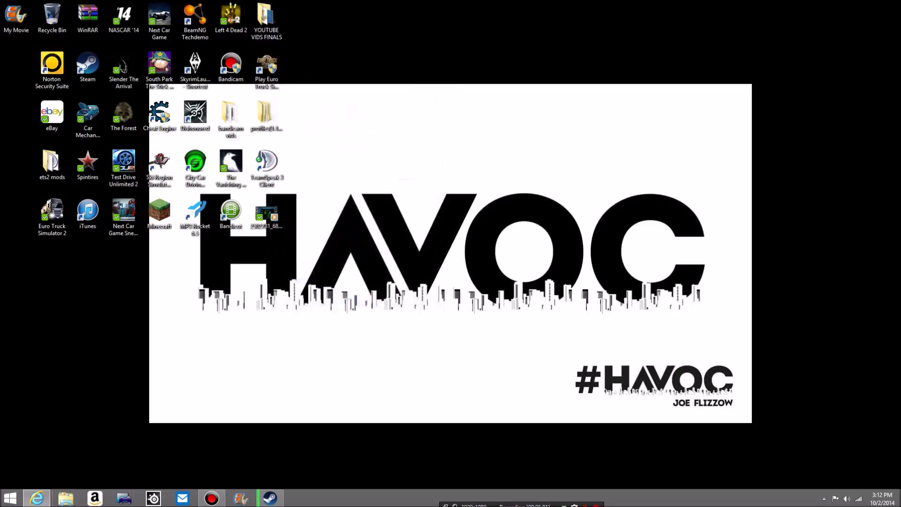